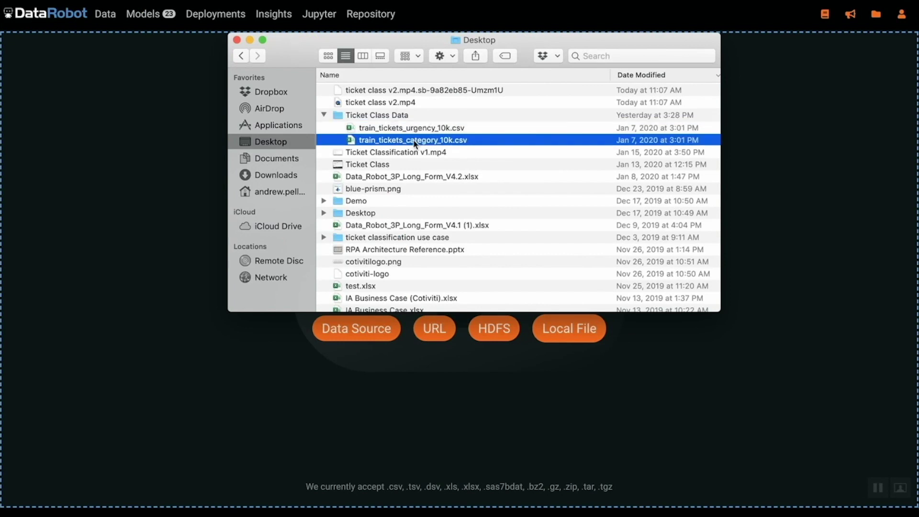
Drop train_tickets_category_10k.csv onto DataRobot and wait for upload and EDA to finish
left_click_drag(416, 142, 360, 358)
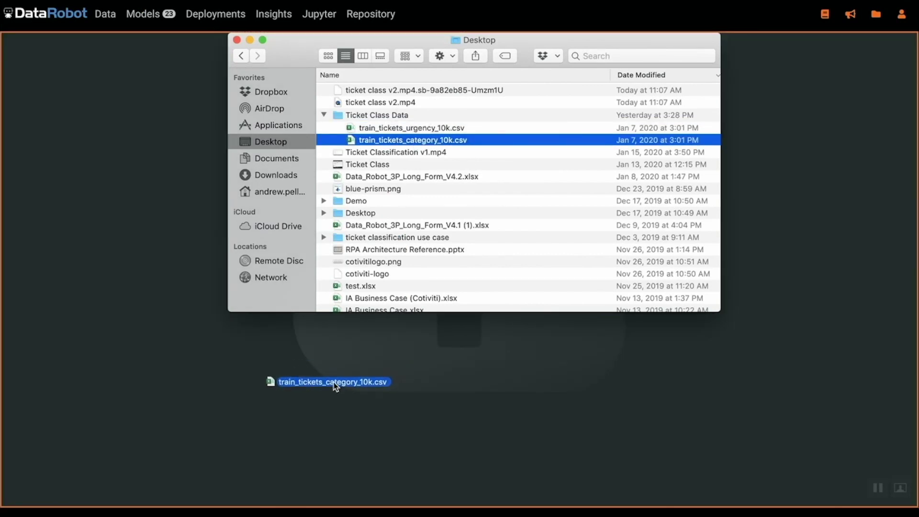
left_click_drag(334, 386, 334, 387)
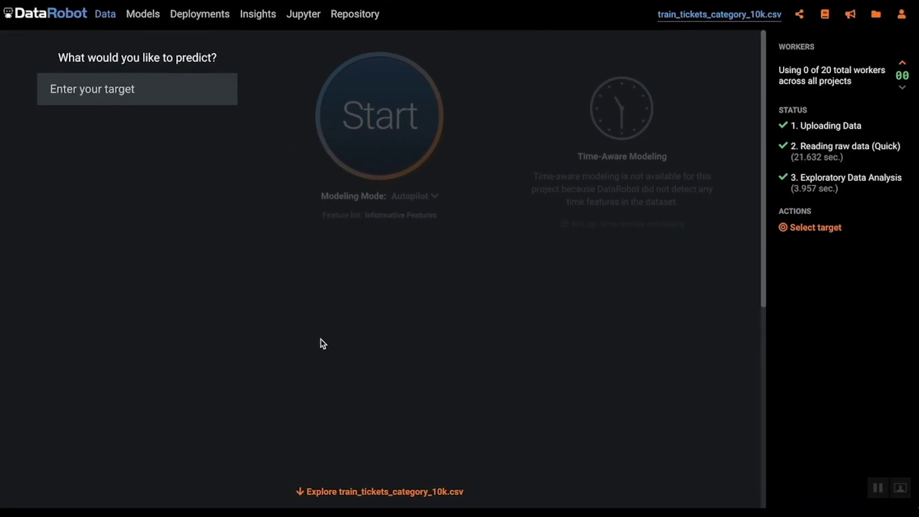
scroll(321, 344, "down", 2)
scroll(321, 345, "down", 1)
scroll(322, 344, "down", 1)
scroll(321, 345, "down", 1)
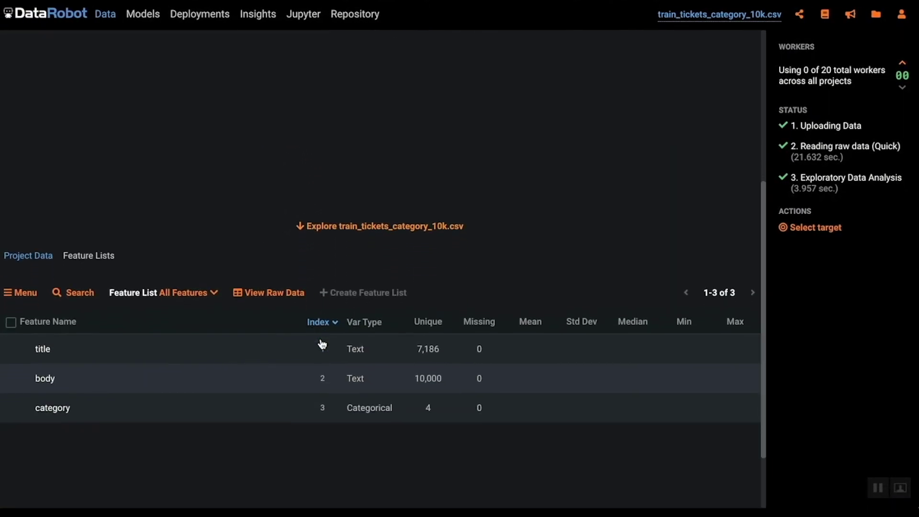
scroll(321, 343, "down", 1)
scroll(121, 335, "down", 1)
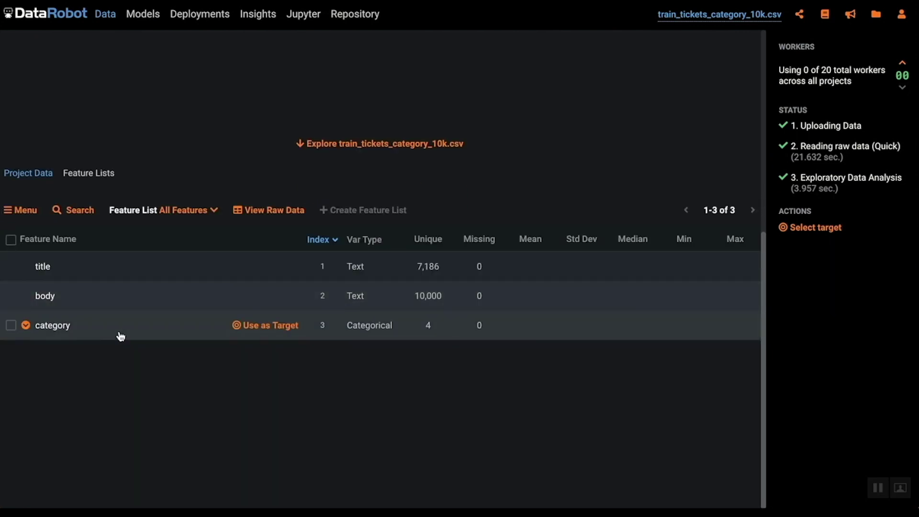
Check the category histogram's four values, then choose category as the prediction target
left_click(121, 336)
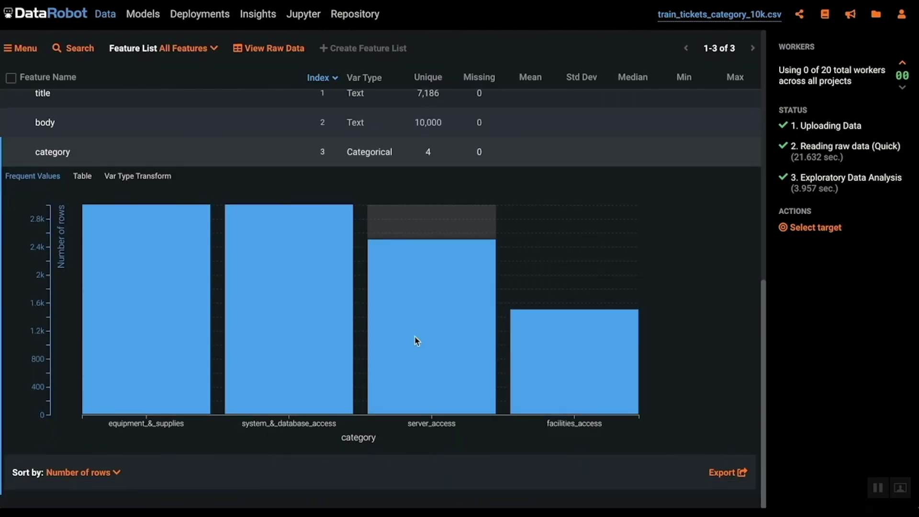
scroll(135, 329, "up", 5)
scroll(134, 329, "up", 1)
scroll(134, 329, "up", 3)
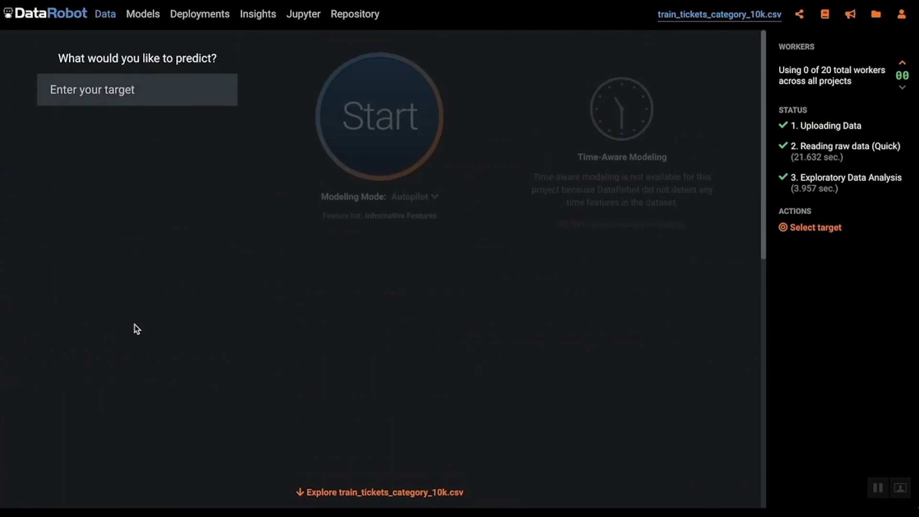
left_click(114, 83)
type("cat")
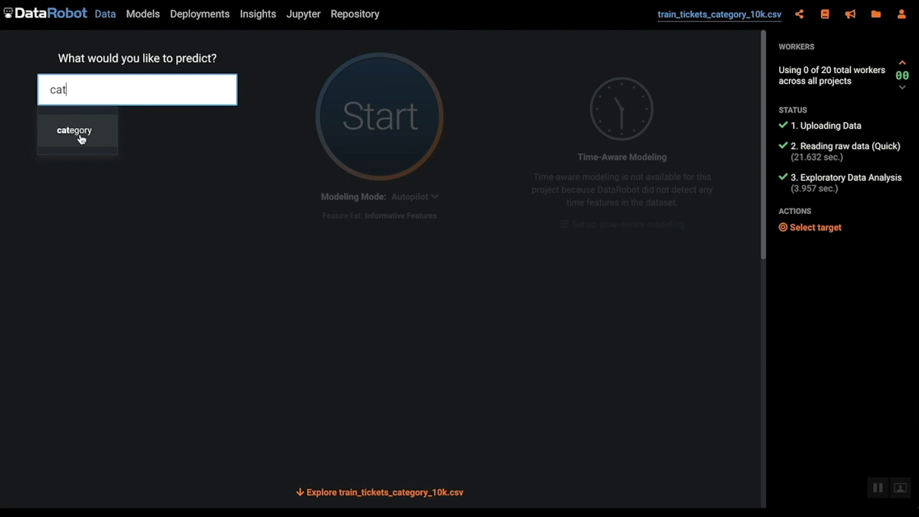
left_click(74, 131)
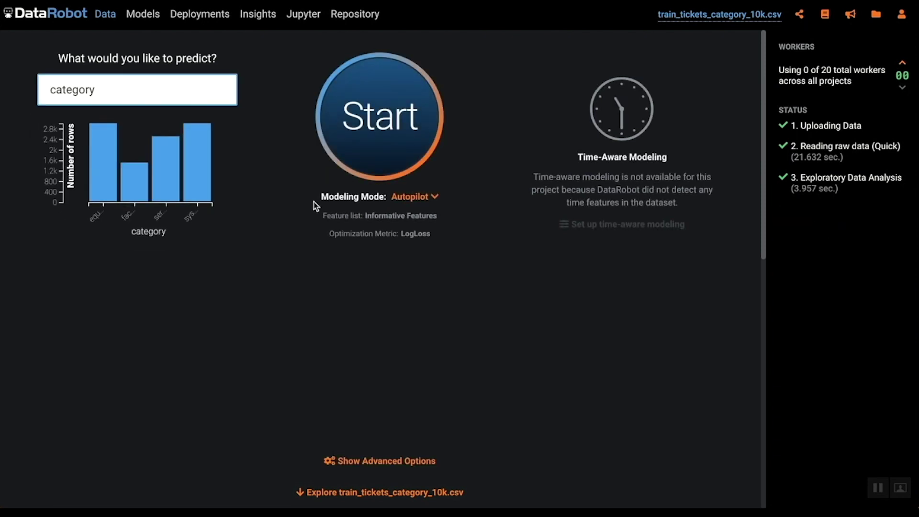
Run Autopilot on category and watch scored models fill the Leaderboard
left_click(379, 147)
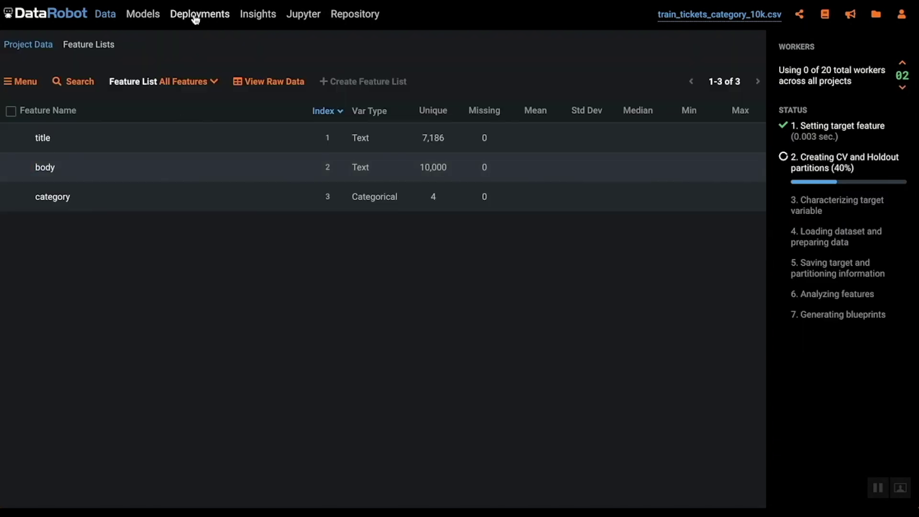
left_click(134, 16)
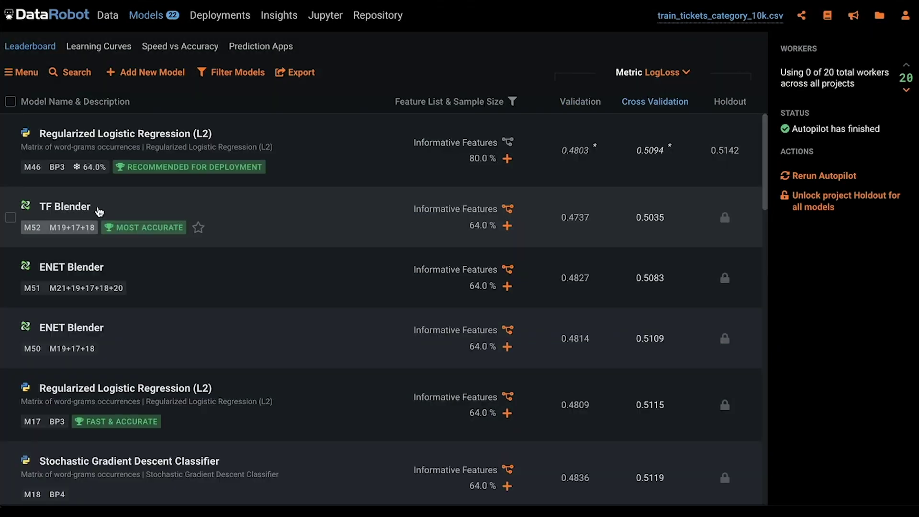
Expand the top TF Blender Leaderboard entry to see its blueprint
left_click(99, 211)
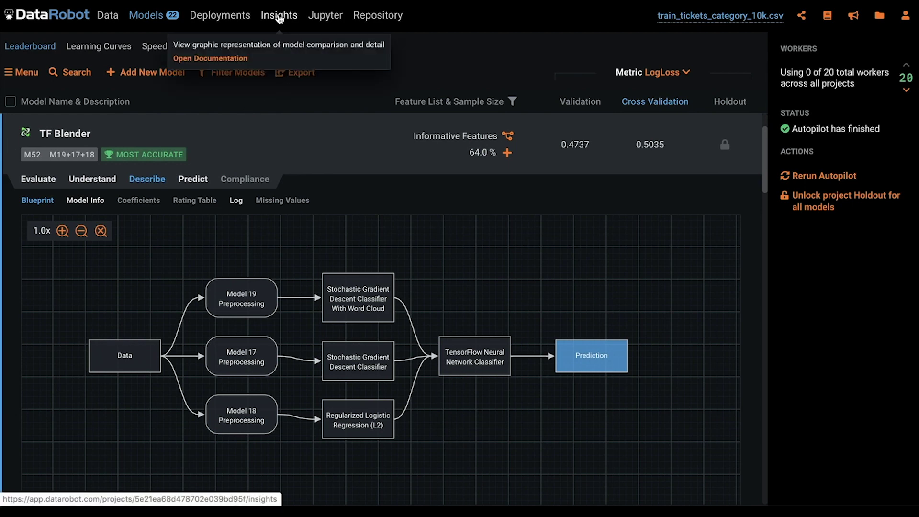
Show the Insights Word Cloud and pick the equipment_&_supplies class
left_click(279, 15)
left_click(407, 189)
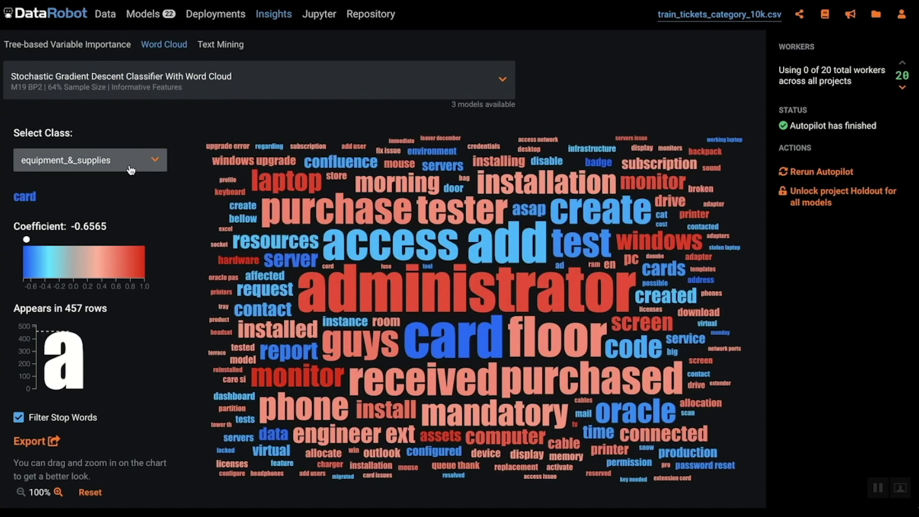
left_click(129, 170)
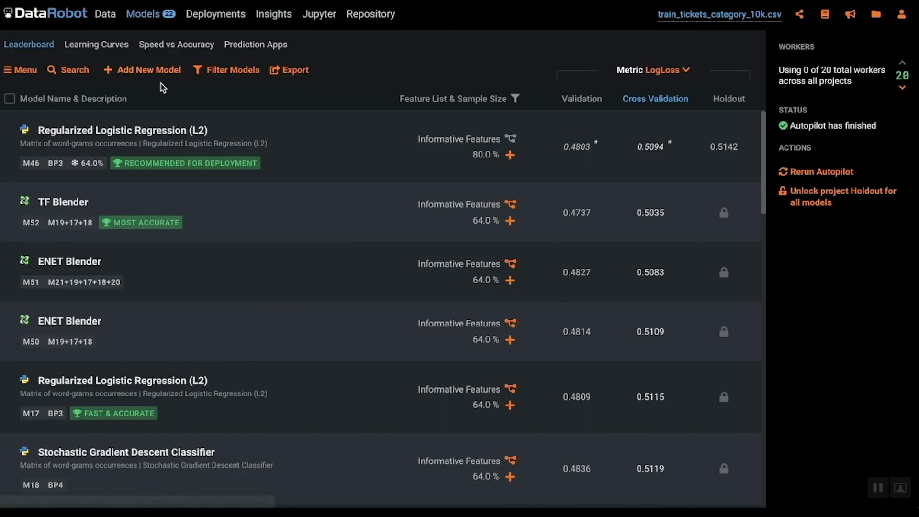
Deploy the recommended L2 logistic regression as a new deployment named 'Multiclass tickets'
left_click(159, 145)
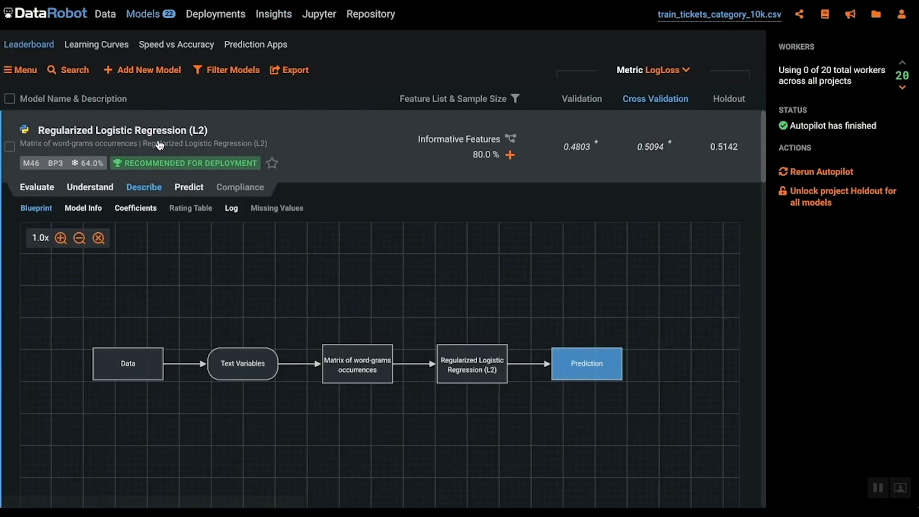
left_click(196, 190)
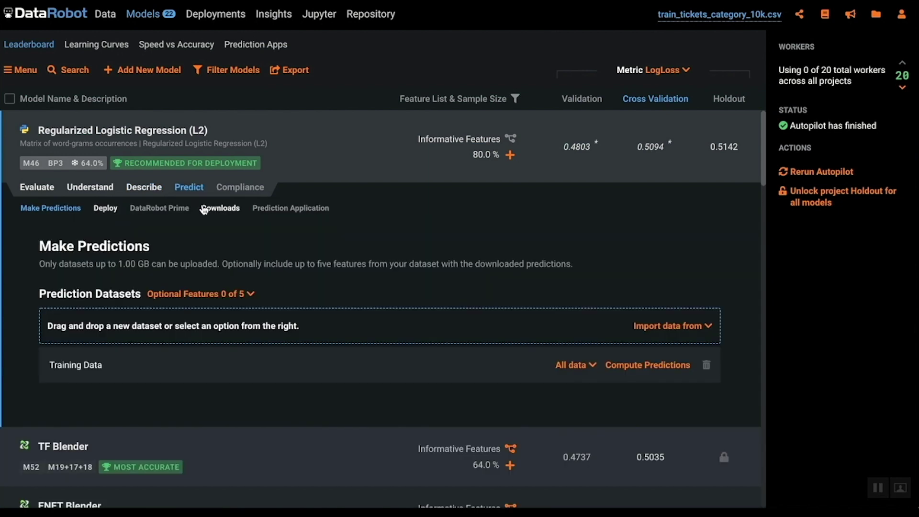
left_click(106, 209)
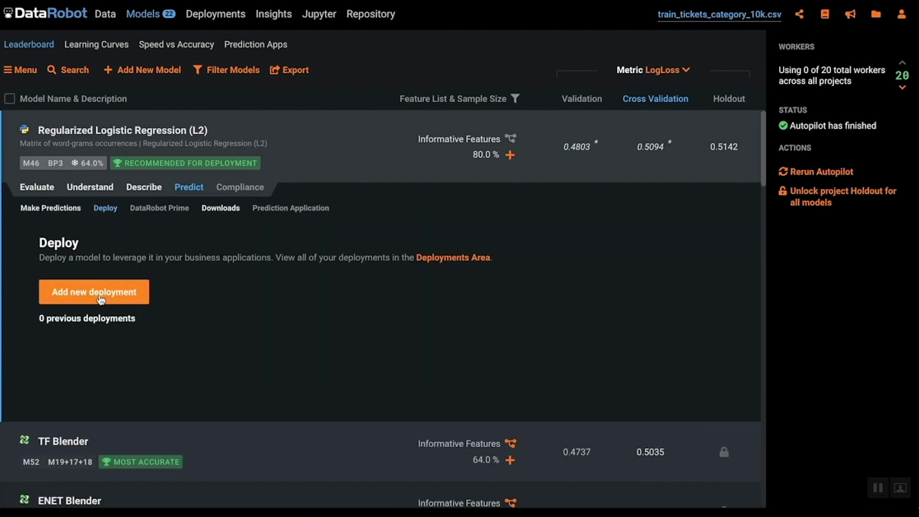
left_click(100, 300)
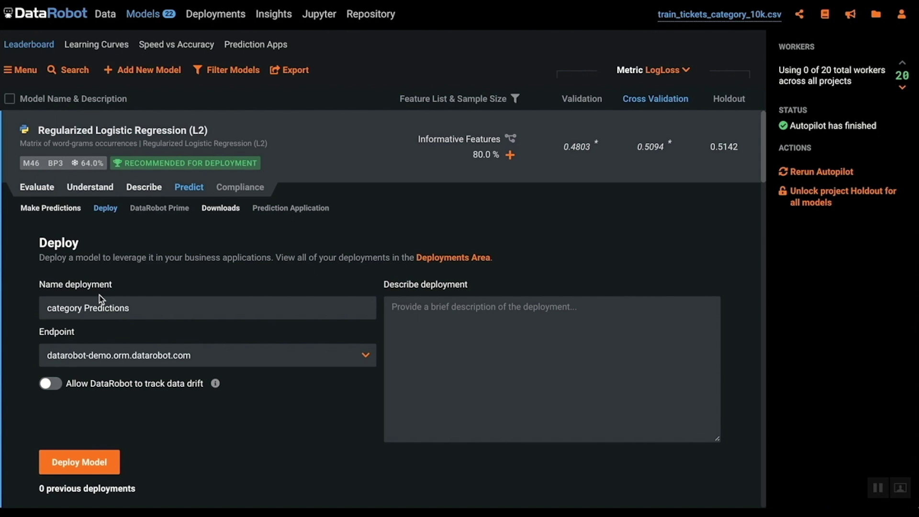
triple_click(128, 309)
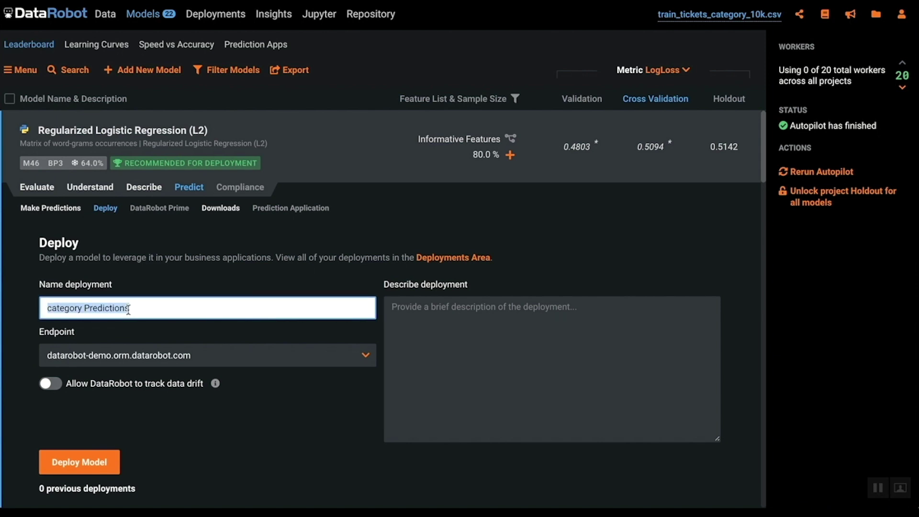
key("BackSpace")
type("Mul")
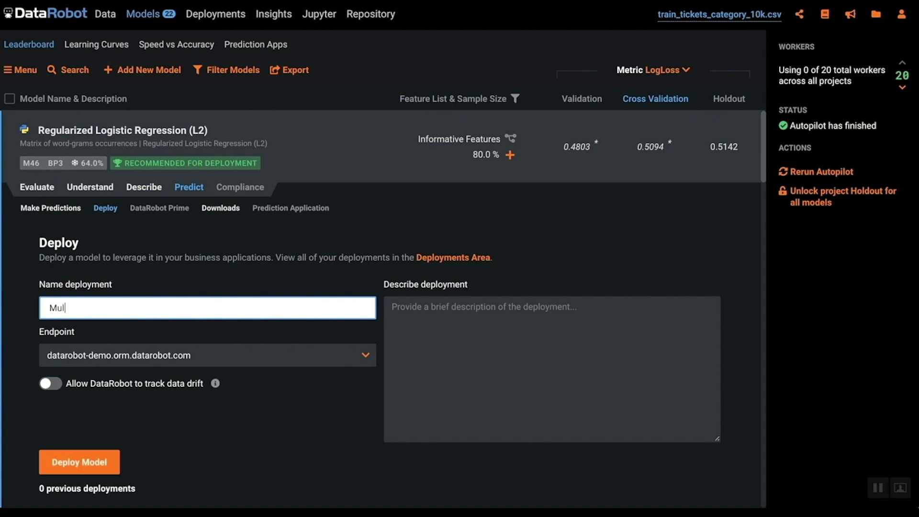
type("ticlass")
type(" ticket")
type("s")
left_click(91, 461)
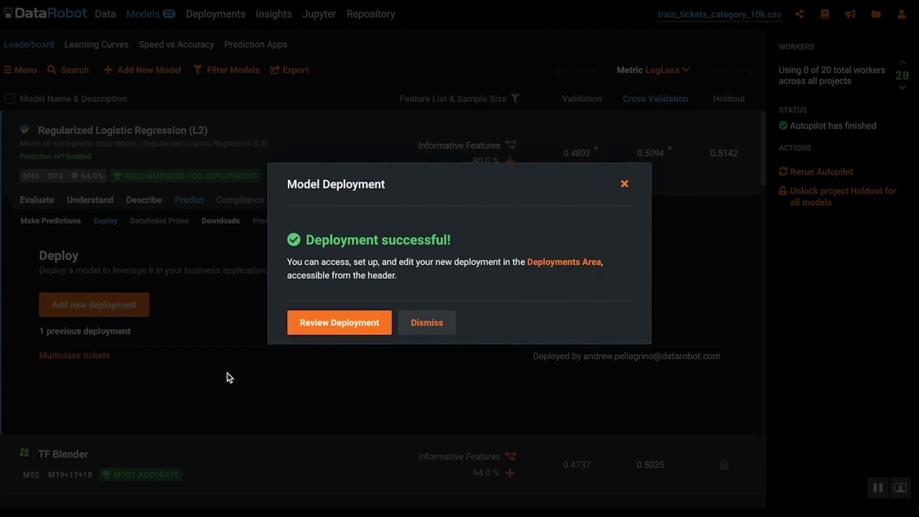
left_click(437, 327)
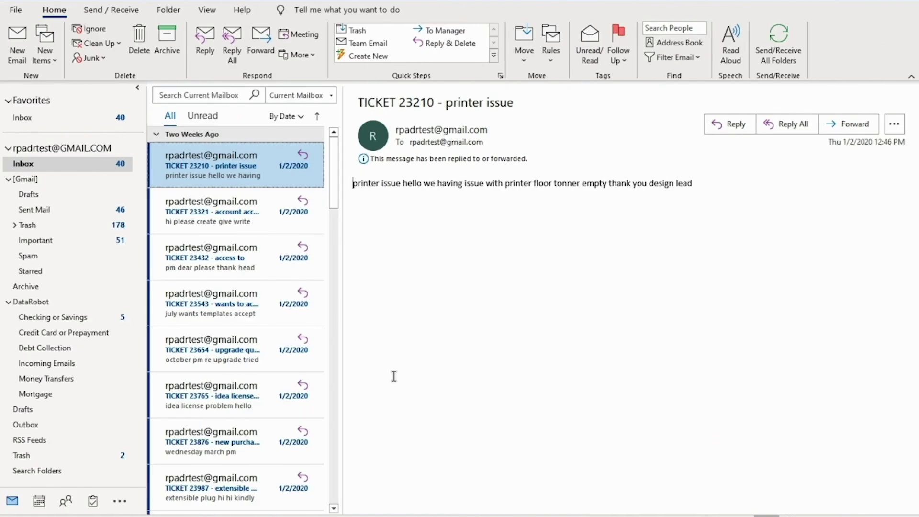
left_click(337, 439)
left_click(337, 439)
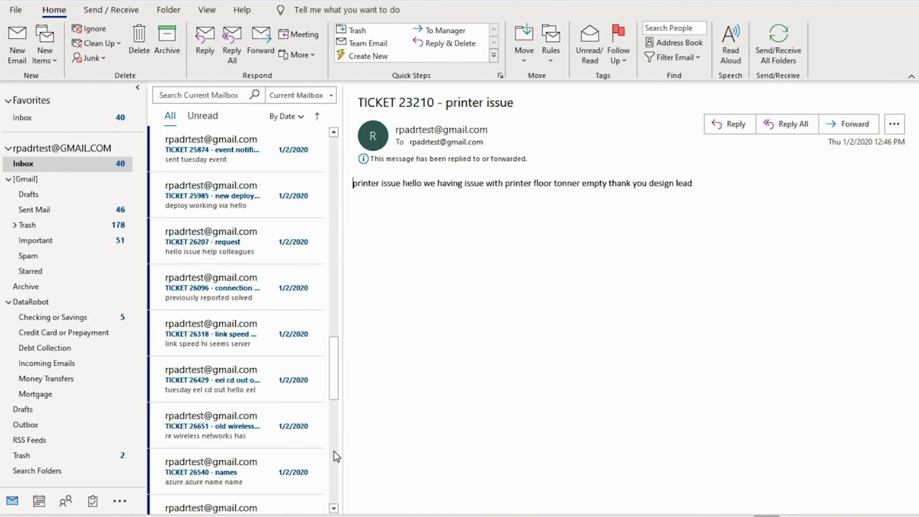
left_click(337, 450)
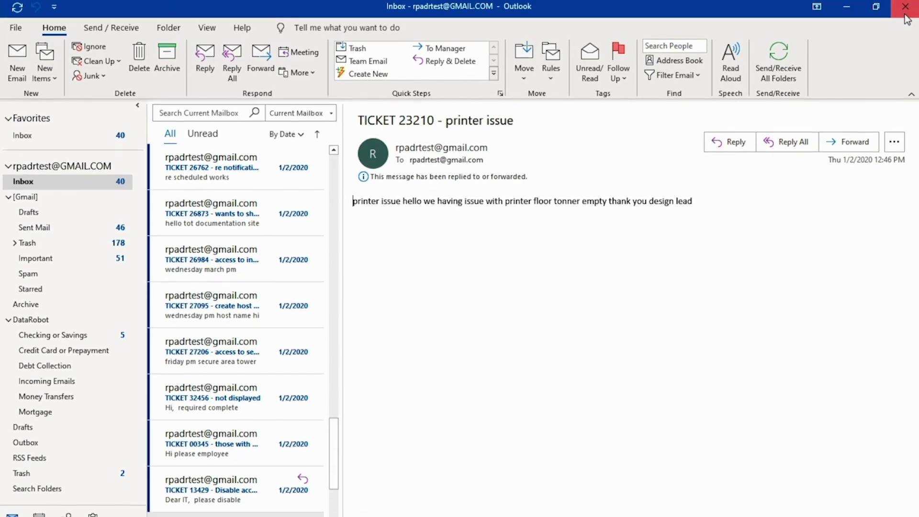
left_click(905, 18)
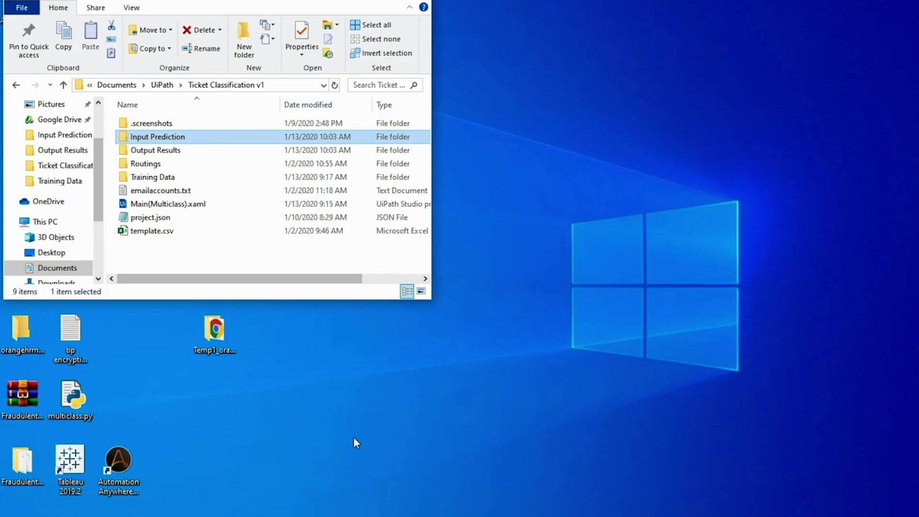
Open the Input Prediction and Output Results folders to confirm both are empty
double_click(156, 139)
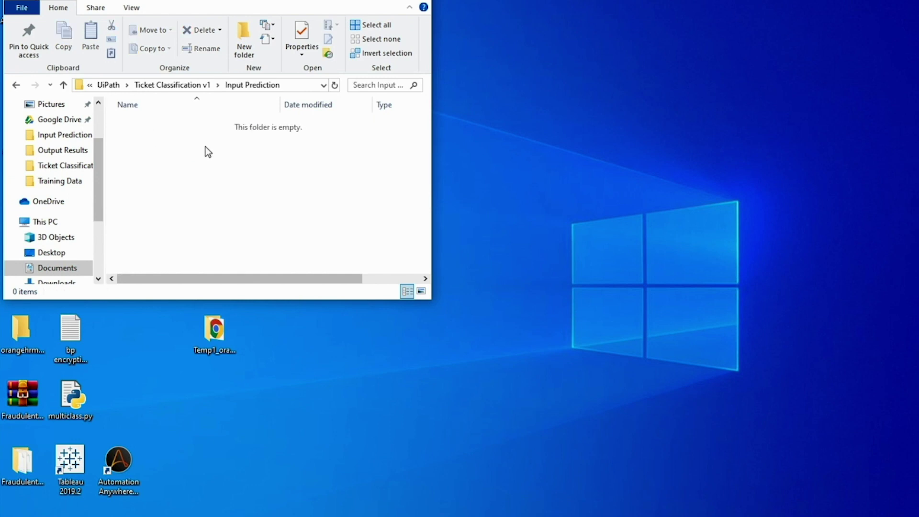
left_click(183, 85)
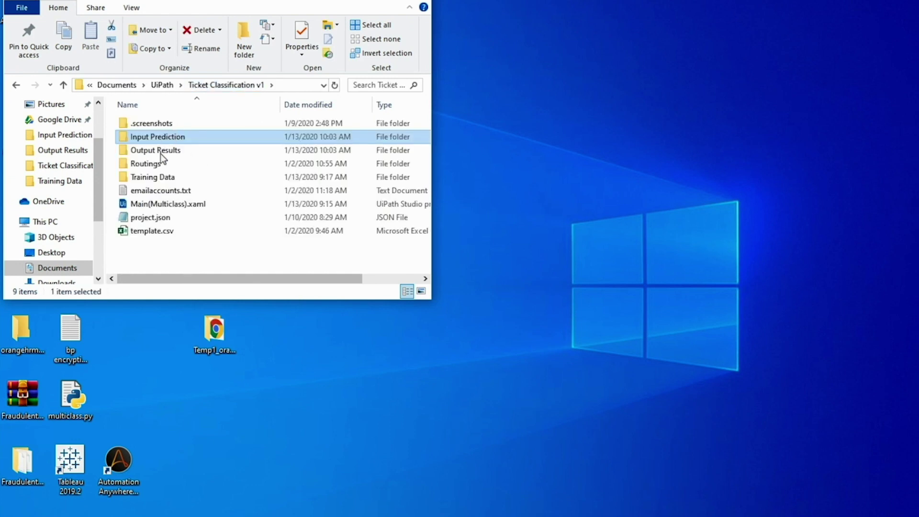
double_click(161, 151)
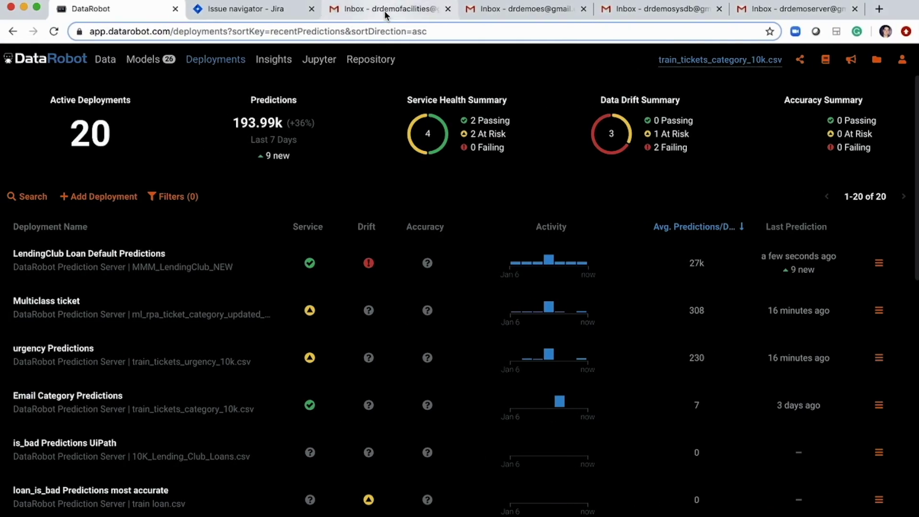
Check the facilities, equipment, sysdb and server Gmail tabs for empty inboxes
left_click(386, 13)
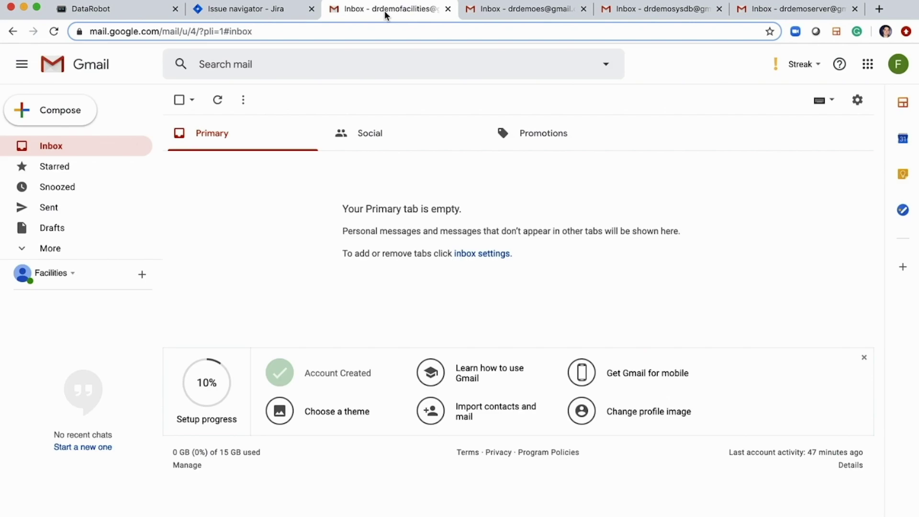
left_click(511, 13)
left_click(641, 13)
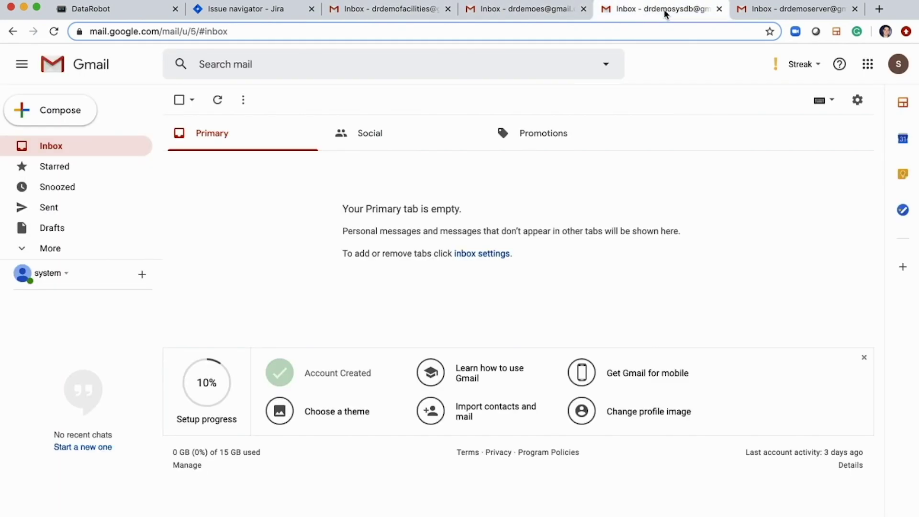
left_click(763, 15)
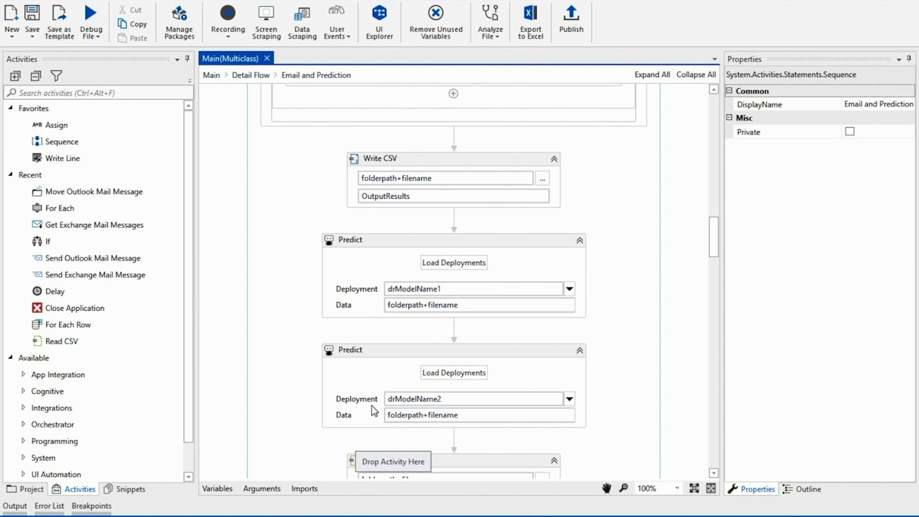
Run the ticket classification workflow and open the emailed DataRobot Scored Results CSV
left_click(94, 37)
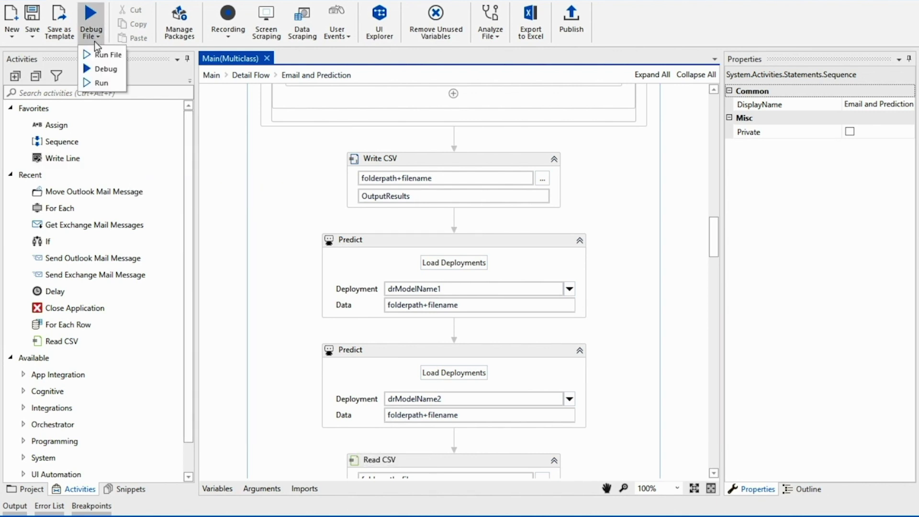
left_click(100, 55)
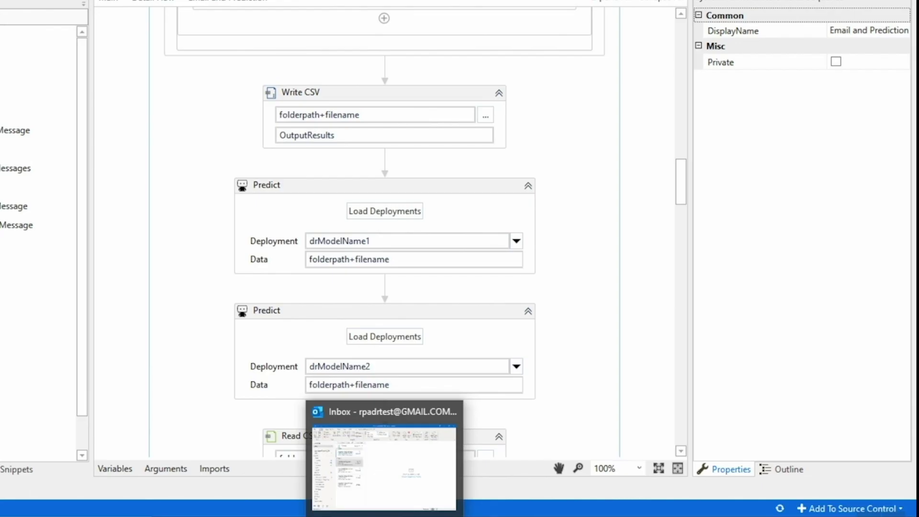
left_click(225, 173)
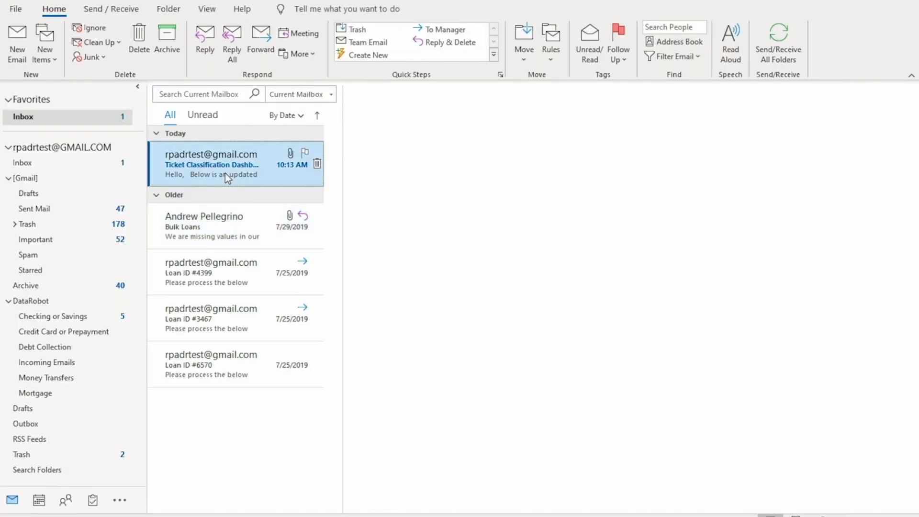
left_click(449, 169)
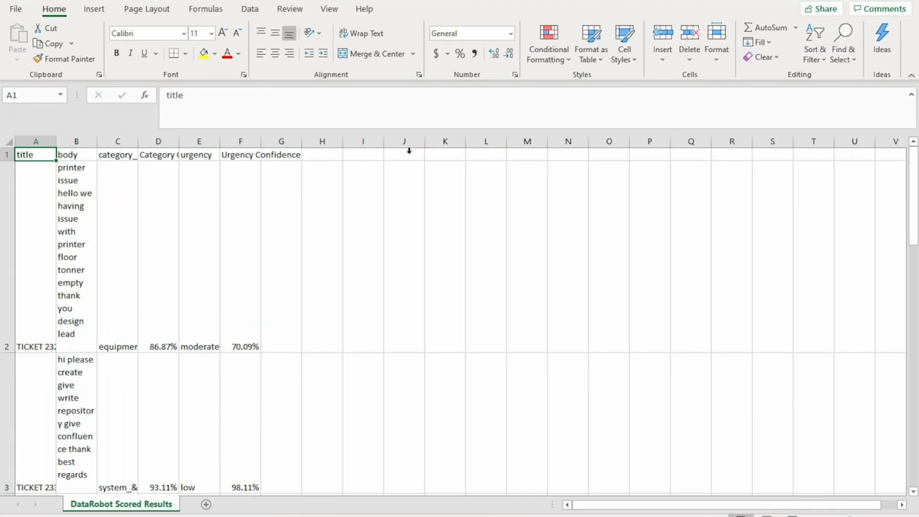
scroll(56, 326, "down", 2)
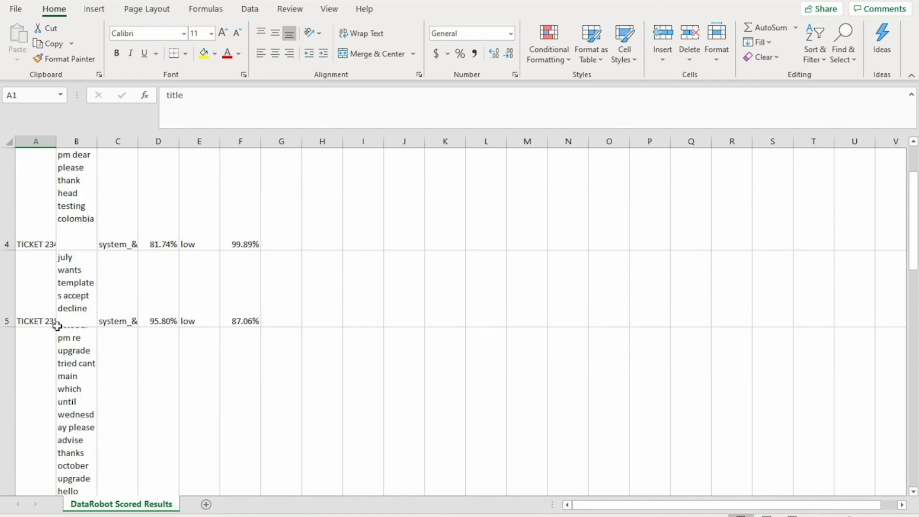
scroll(57, 326, "down", 3)
scroll(57, 326, "down", 2)
scroll(57, 326, "up", 2)
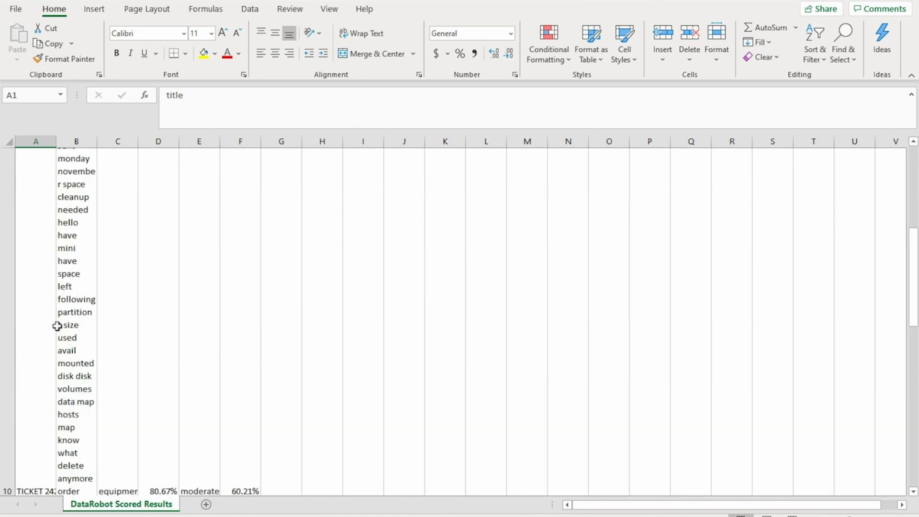
scroll(57, 327, "up", 3)
scroll(57, 326, "up", 2)
Inspect the urgency column in Scored Results, close Excel, and follow the Tableau link
left_click(208, 157)
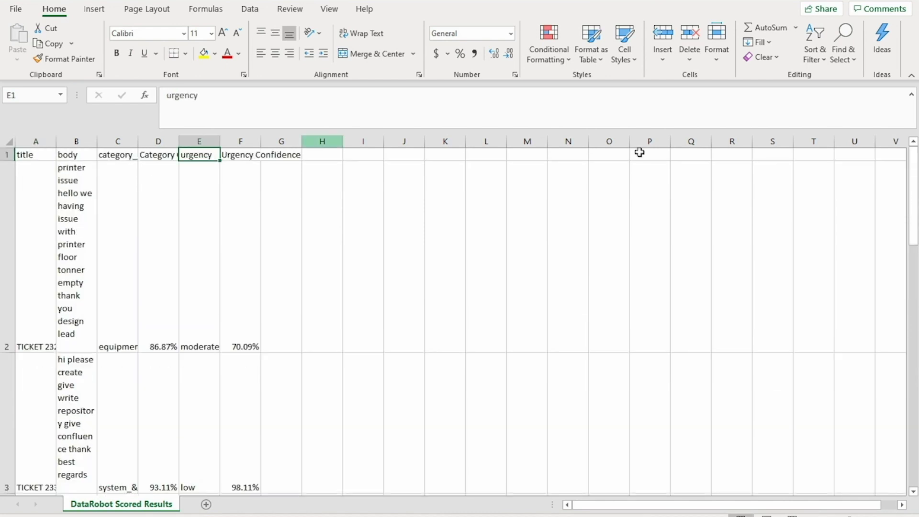
left_click(907, 10)
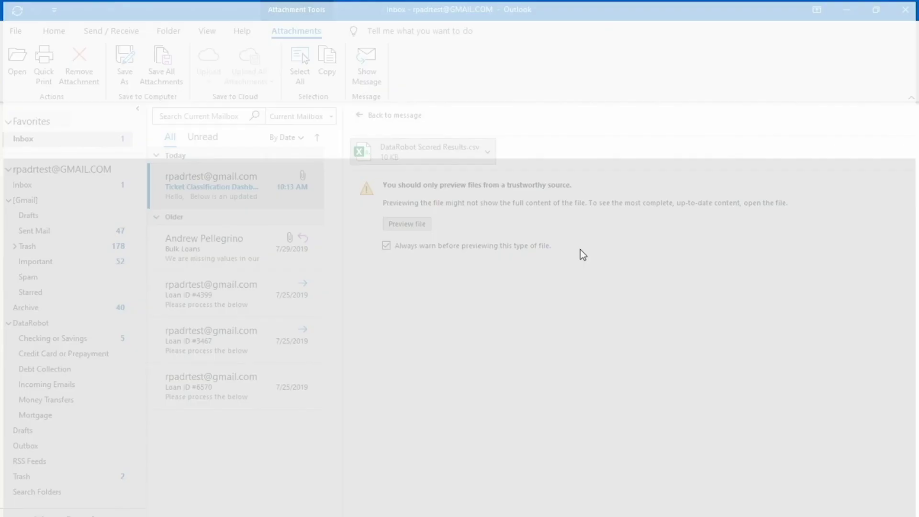
left_click(419, 233)
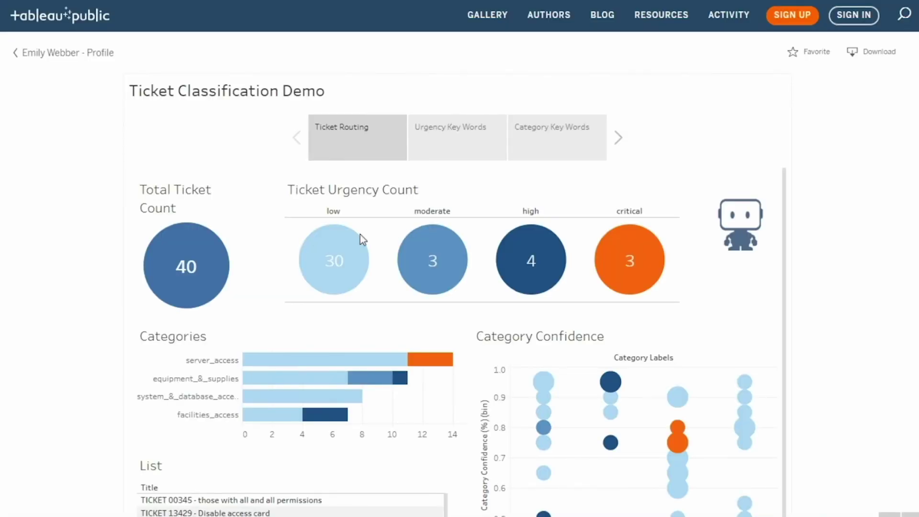
scroll(75, 220, "down", 1)
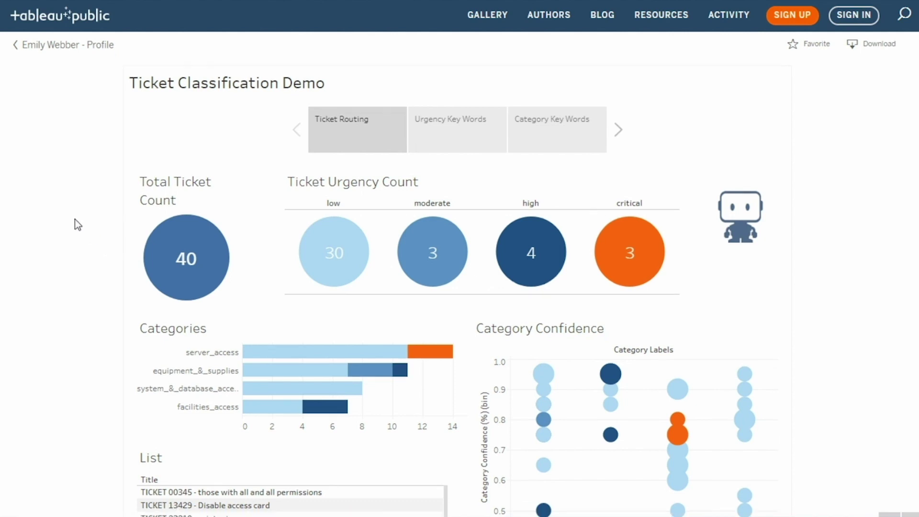
scroll(84, 244, "down", 1)
scroll(83, 244, "down", 1)
scroll(83, 249, "down", 1)
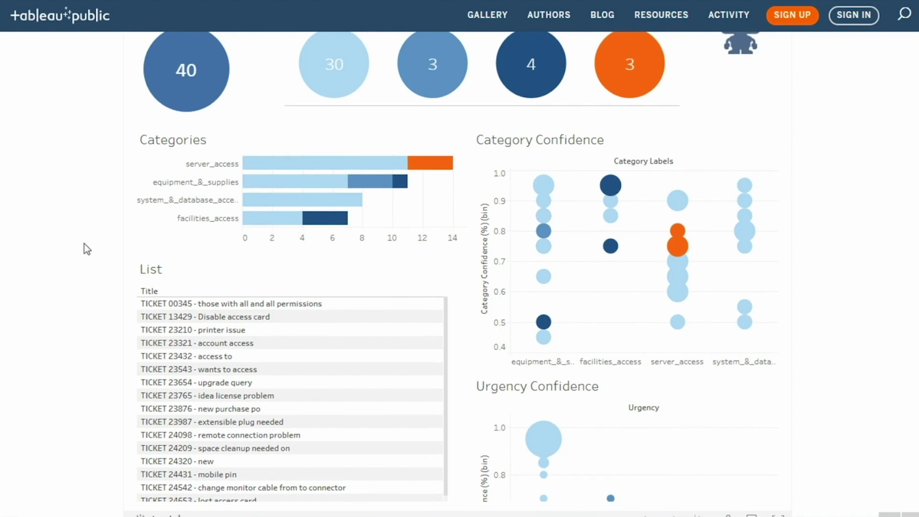
scroll(83, 244, "up", 3)
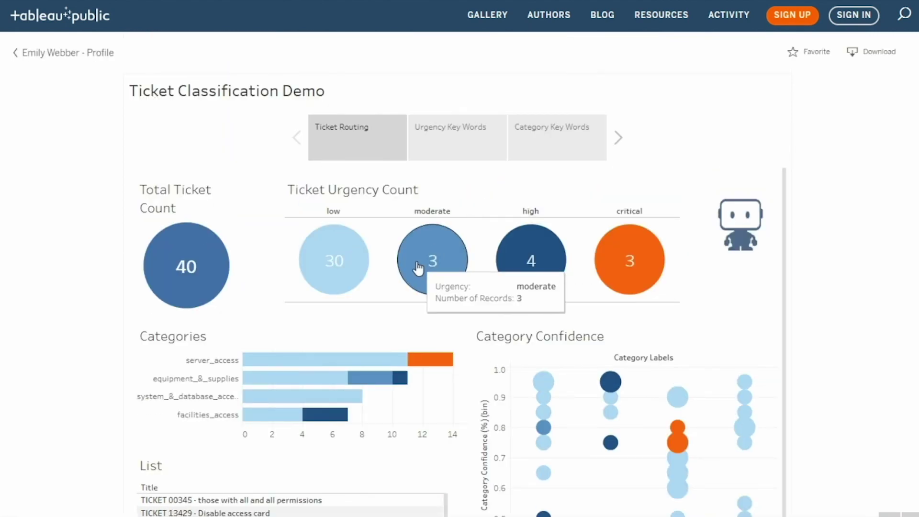
Filter the Ticket Classification dashboard to low-urgency tickets, then show the Urgency Key Words page
left_click(337, 279)
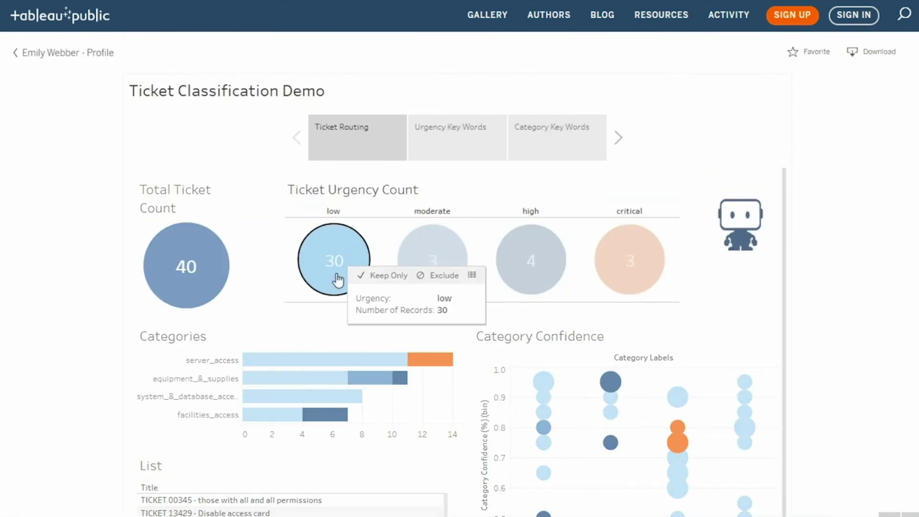
left_click(337, 275)
left_click(462, 139)
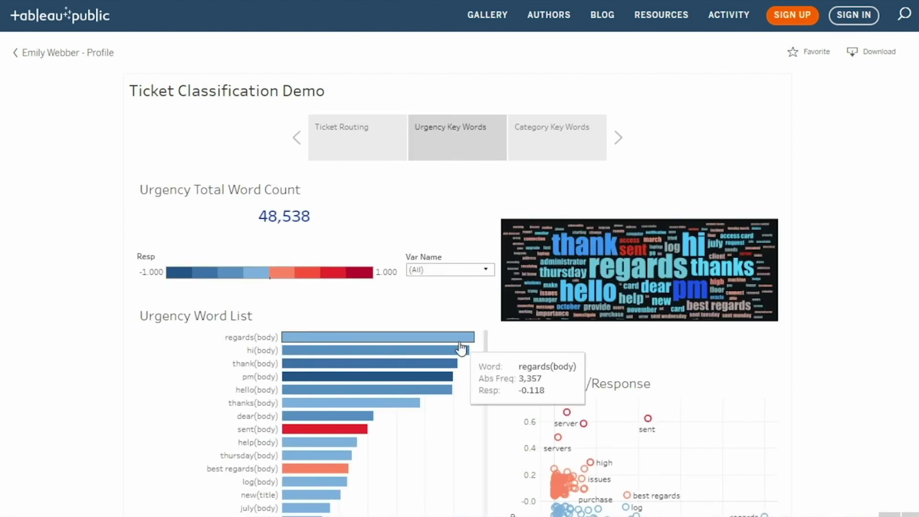
scroll(463, 348, "down", 2)
scroll(461, 349, "down", 2)
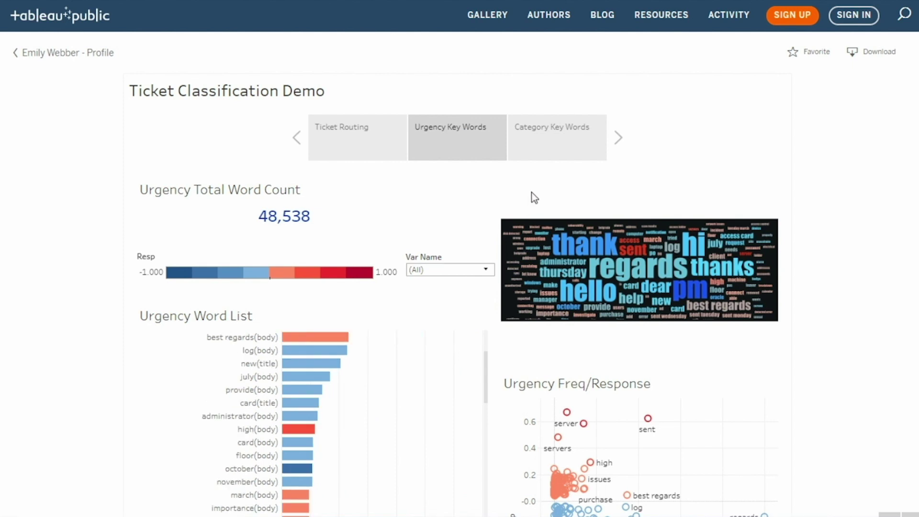
Show the Category Key Words page with per-category word counts and word clouds
left_click(550, 144)
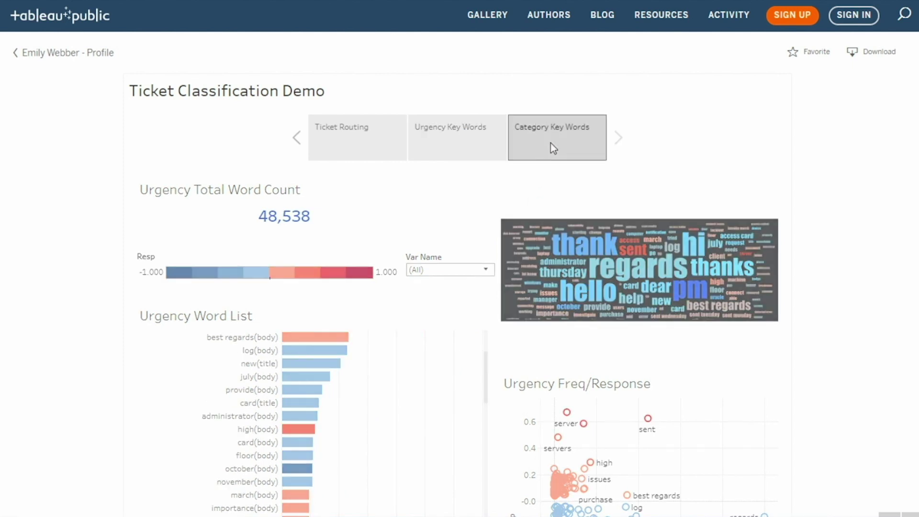